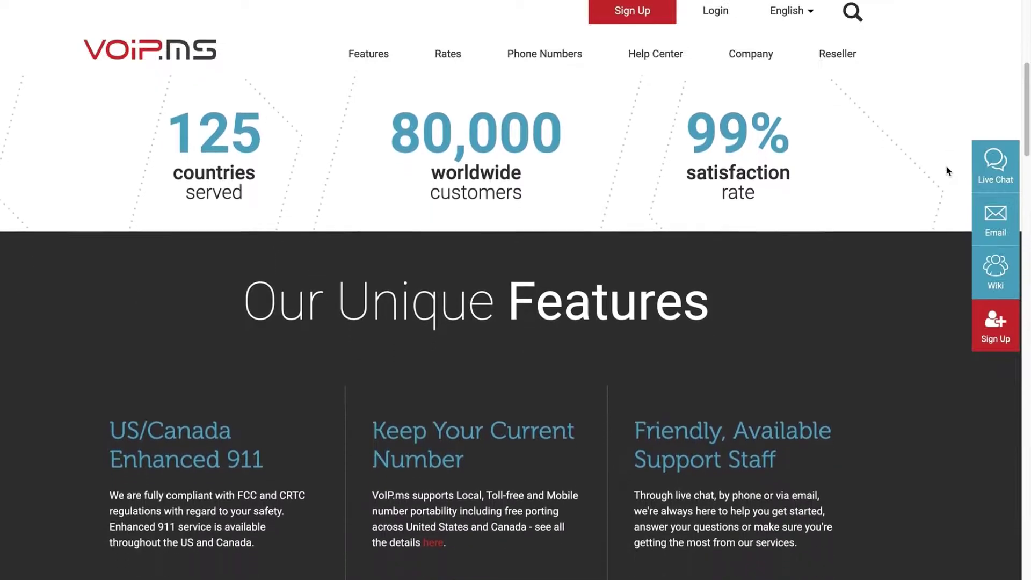
# Scroll through the homepage's features, Canadian rate plans, company overview and client testimonials.
pyautogui.scroll(-2, 947, 171)
pyautogui.scroll(-5, 948, 171)
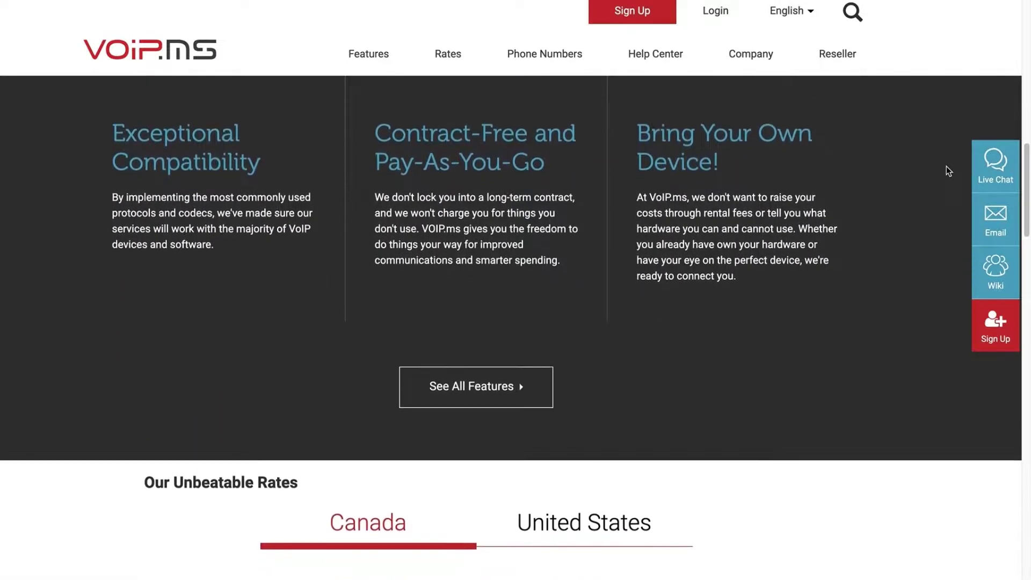
pyautogui.scroll(-3, 948, 171)
pyautogui.scroll(-5, 948, 171)
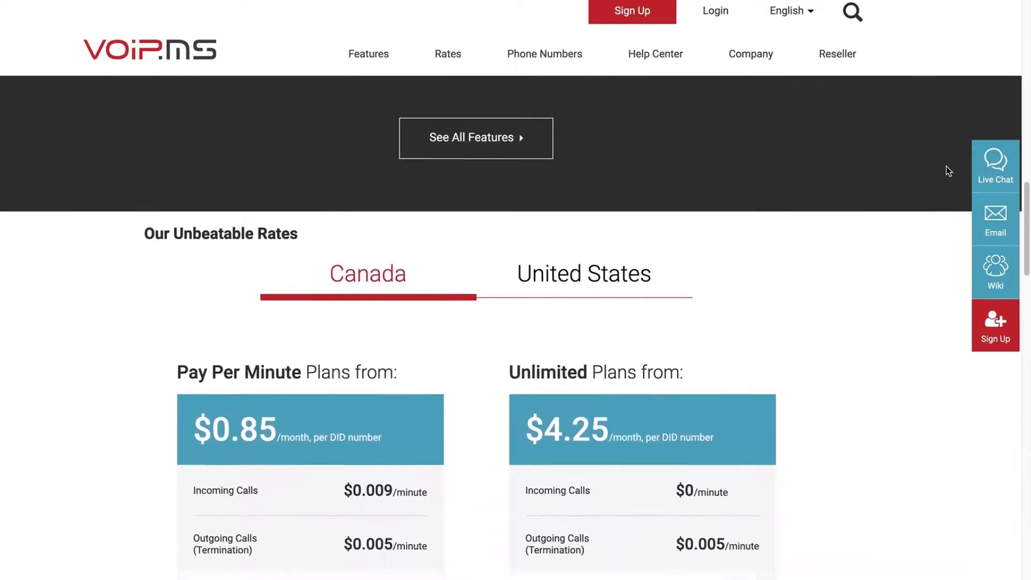
pyautogui.scroll(-3, 948, 170)
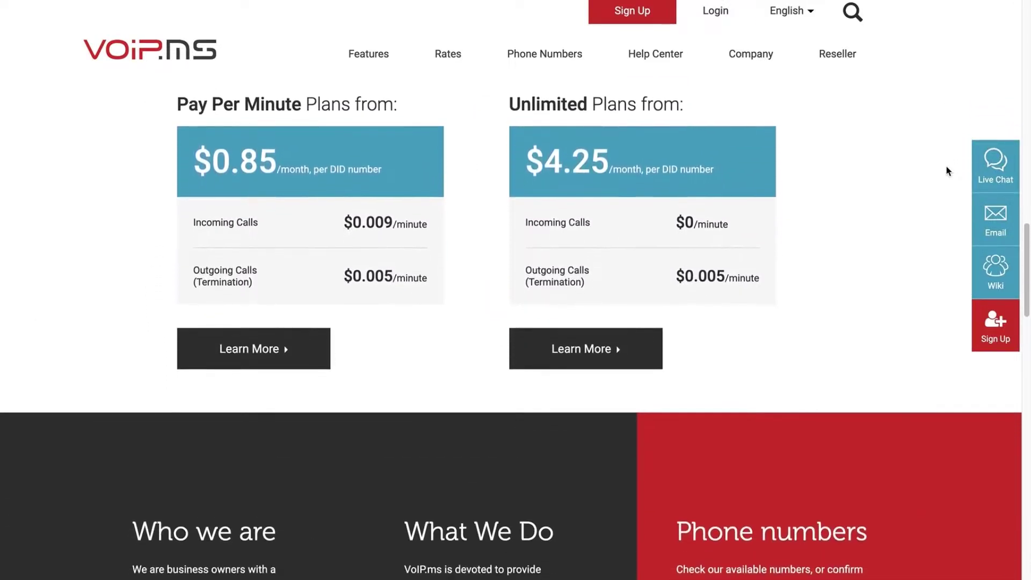
pyautogui.scroll(-5, 948, 171)
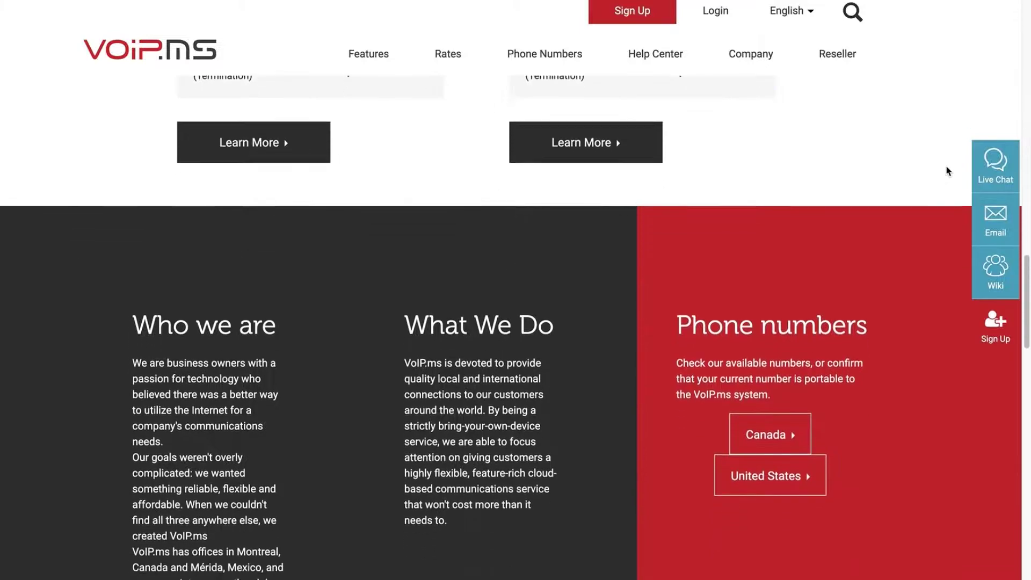
pyautogui.scroll(-2, 946, 170)
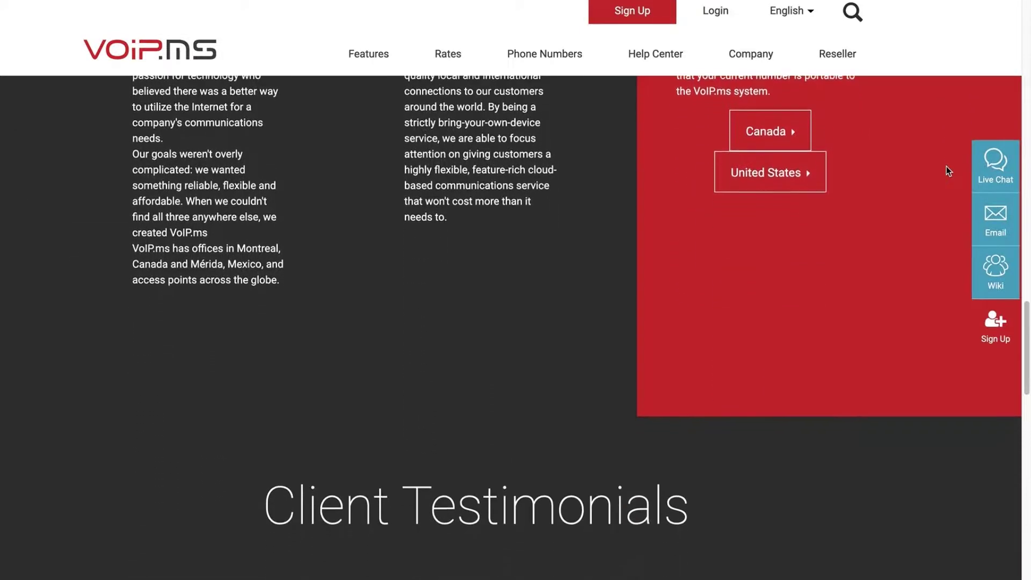
pyautogui.scroll(-1, 947, 170)
pyautogui.scroll(-5, 947, 167)
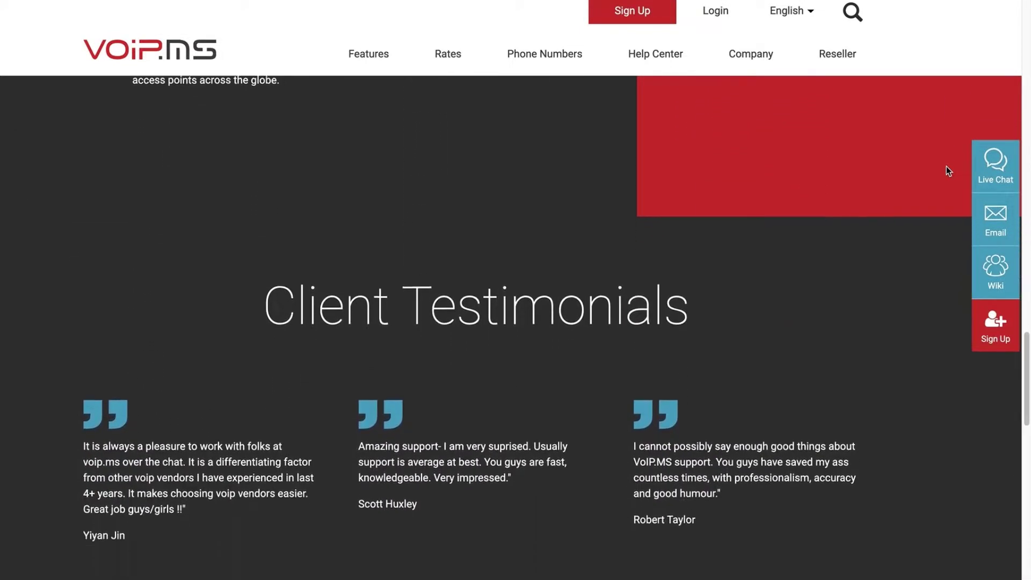
pyautogui.scroll(-3, 946, 166)
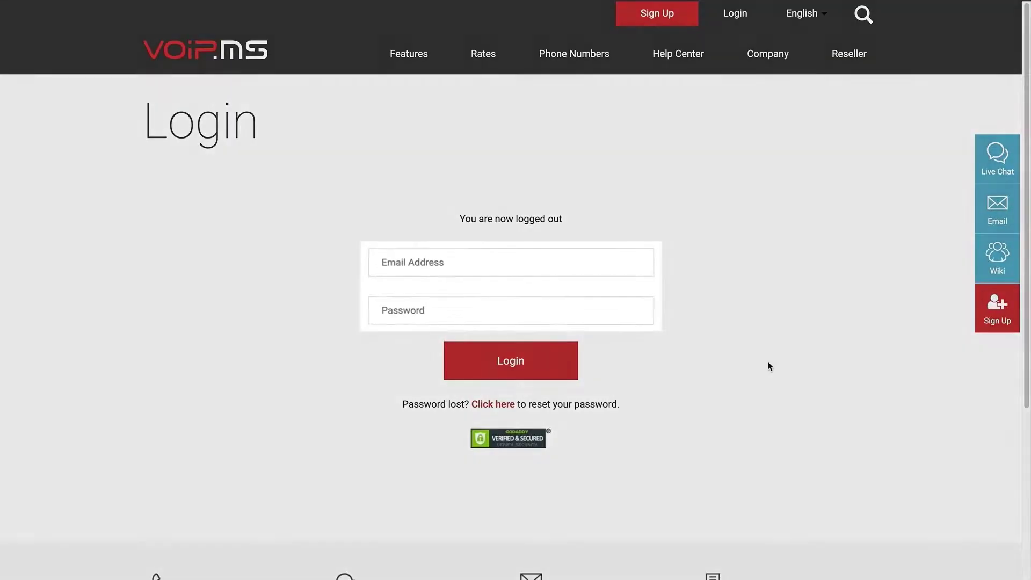
# Log in with the account e-mail and password to reach the portal home showing a $9.15 balance.
pyautogui.click(591, 264)
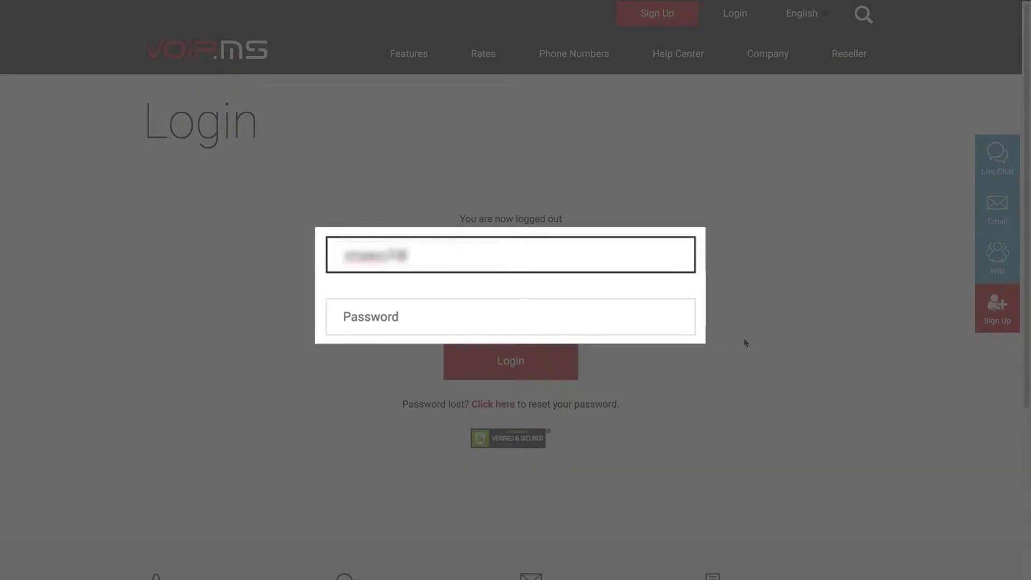
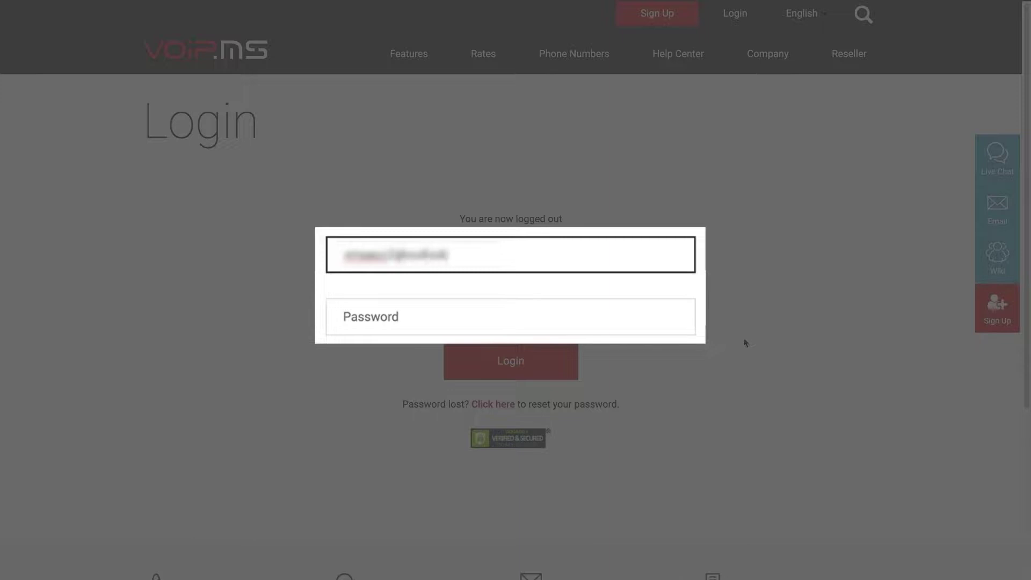
pyautogui.press('Tab')
pyautogui.write('**********')
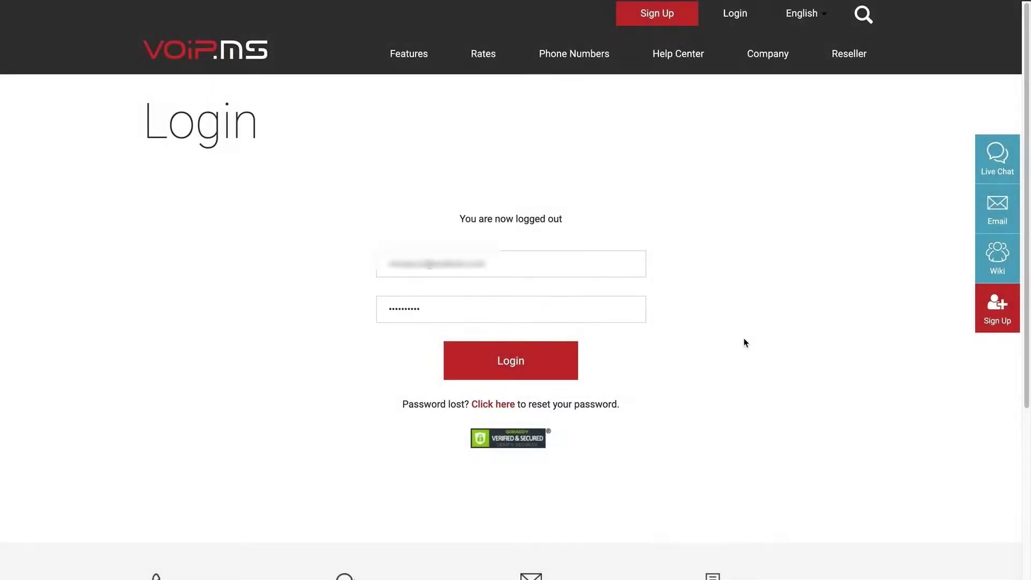
pyautogui.click(567, 359)
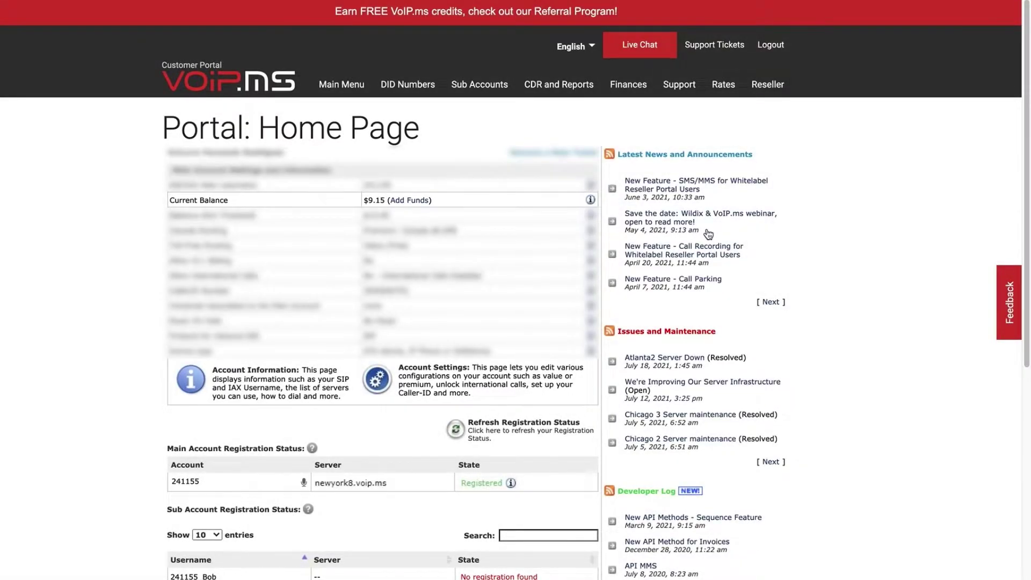
pyautogui.moveTo(629, 85)
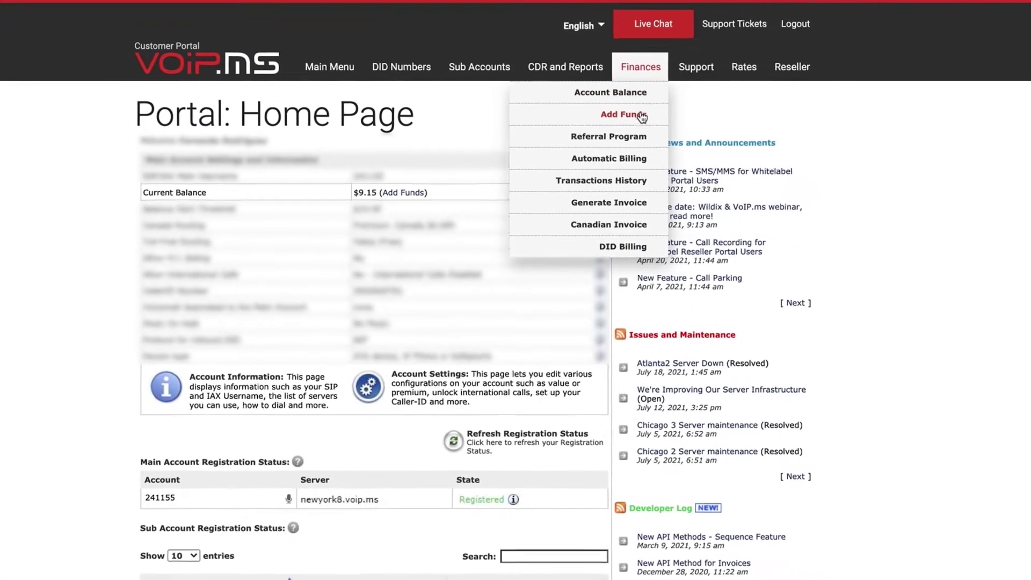
pyautogui.click(642, 116)
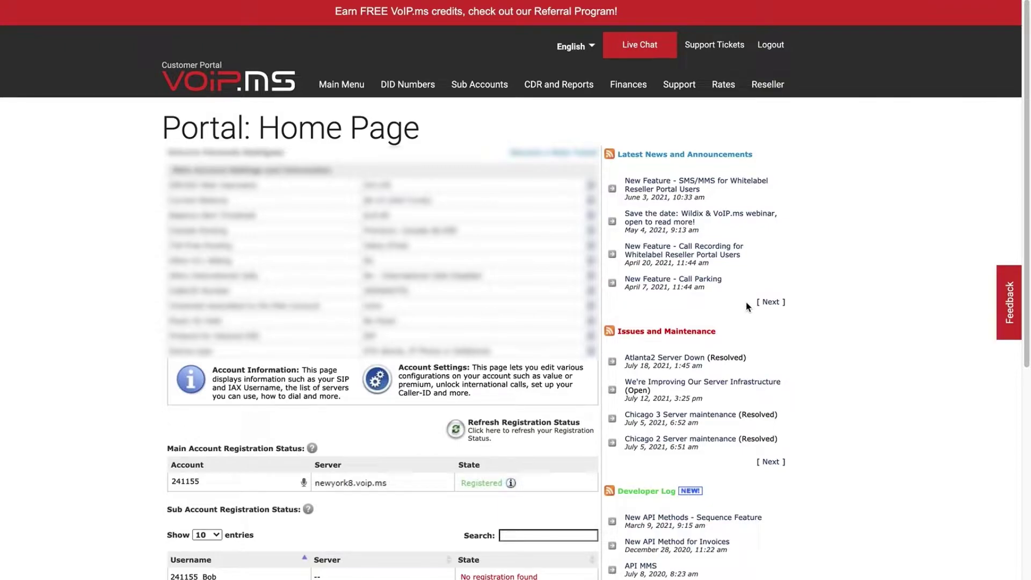
pyautogui.scroll(-5, 747, 307)
pyautogui.scroll(-4, 747, 303)
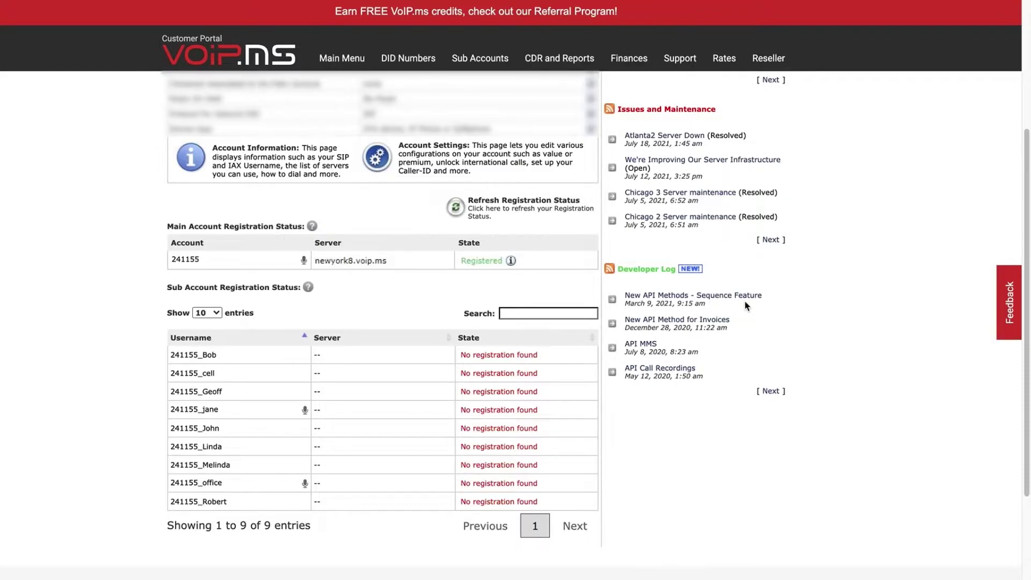
pyautogui.moveTo(354, 67)
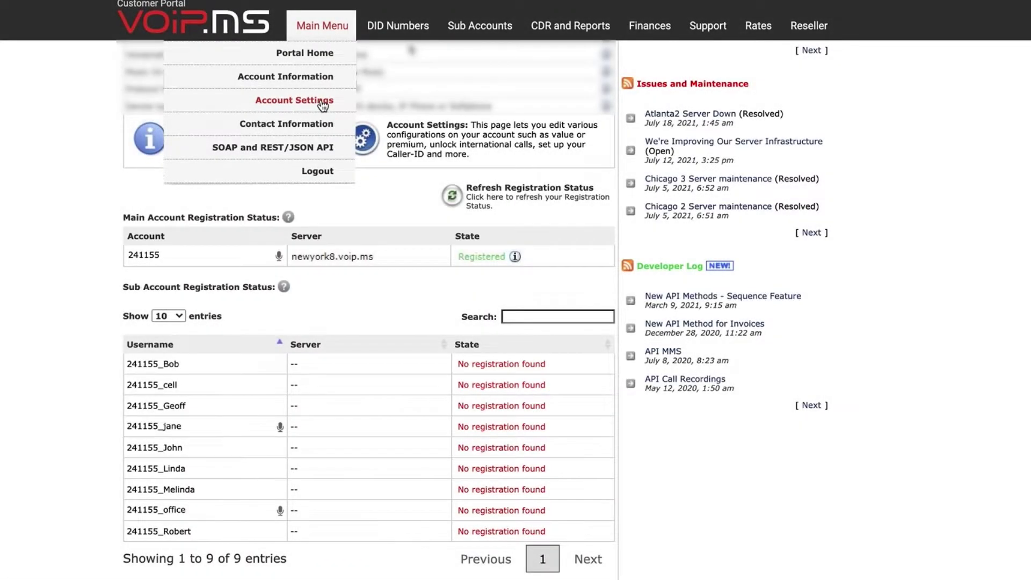
# Open Account Settings on its General tab to view dialing mode and caller ID settings.
pyautogui.click(323, 106)
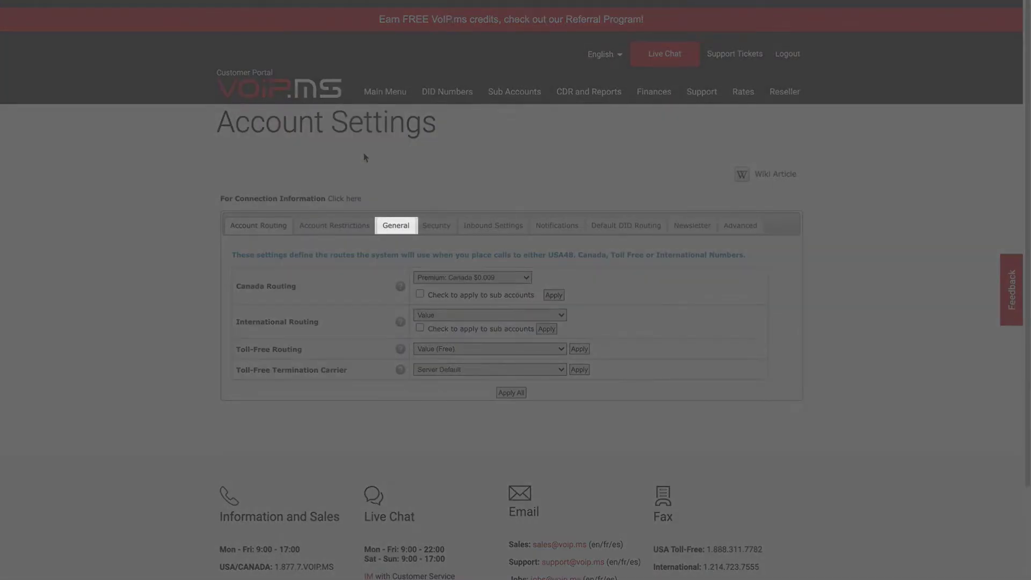
pyautogui.click(395, 225)
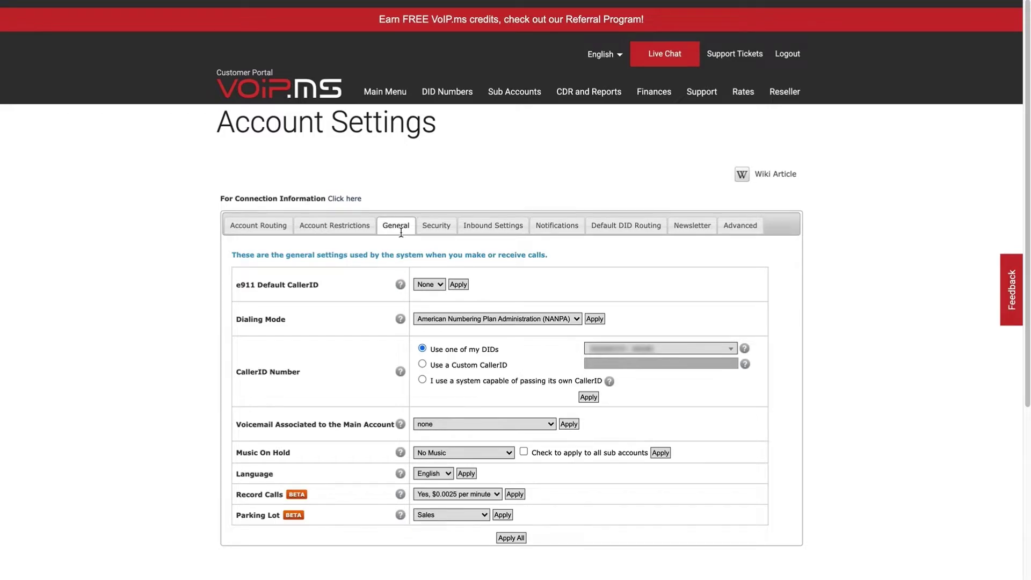
pyautogui.moveTo(517, 103)
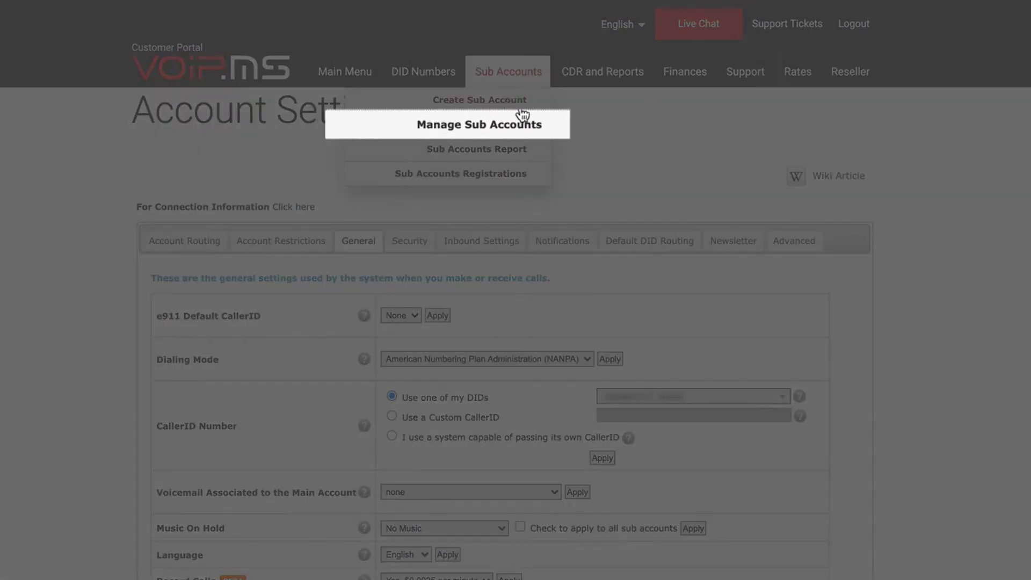
# From Manage Sub Accounts, open a sub account's Edit page showing its custom CallerID.
pyautogui.click(524, 127)
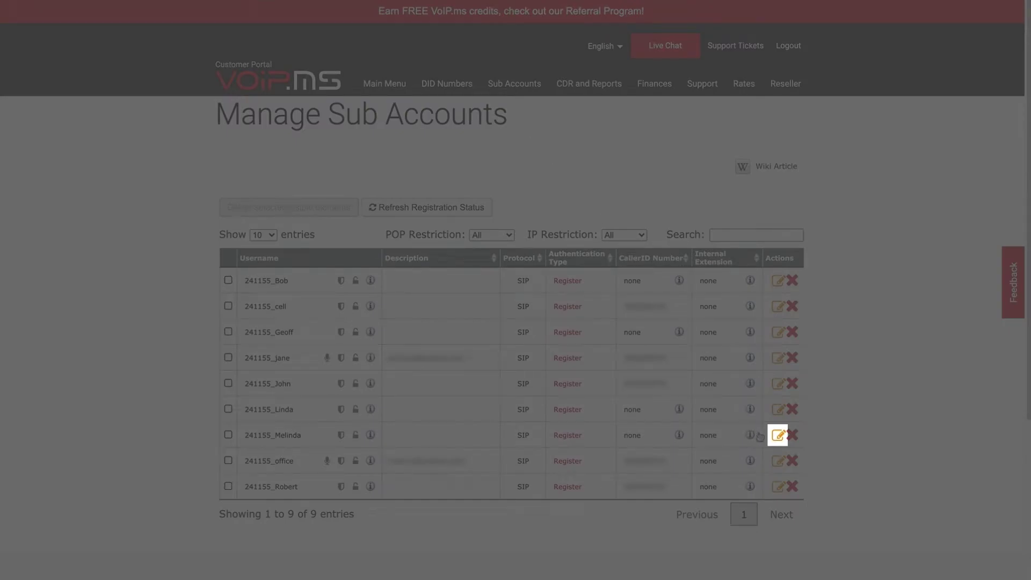
pyautogui.click(777, 437)
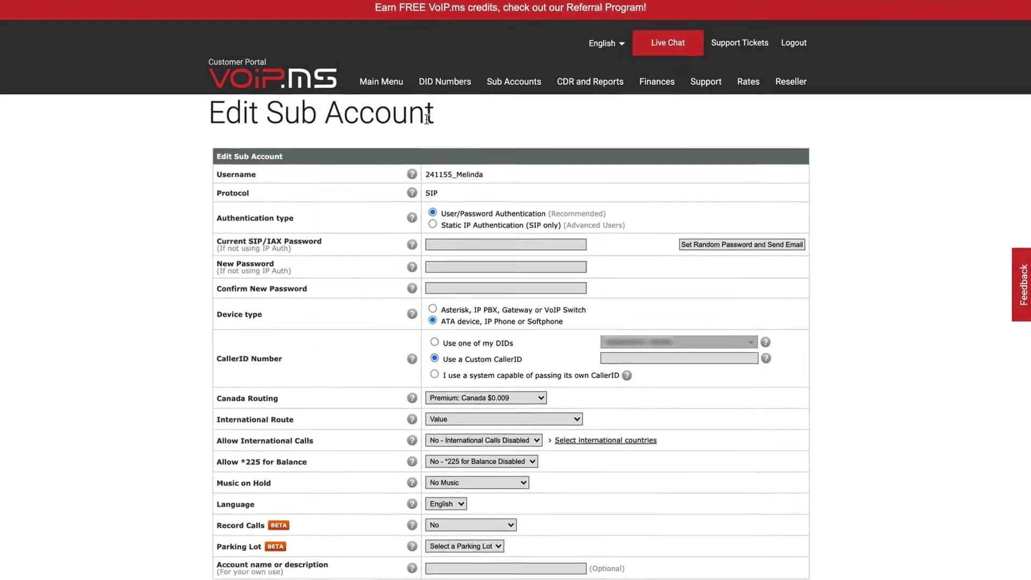
pyautogui.moveTo(386, 85)
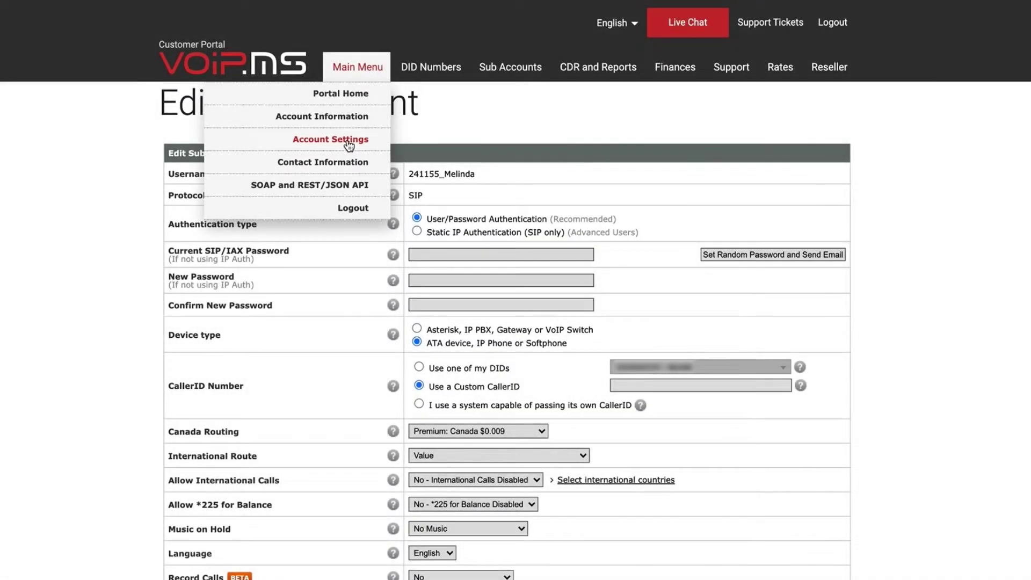
# Go back to Account Settings and show the Account Restrictions tab with routing options.
pyautogui.click(358, 141)
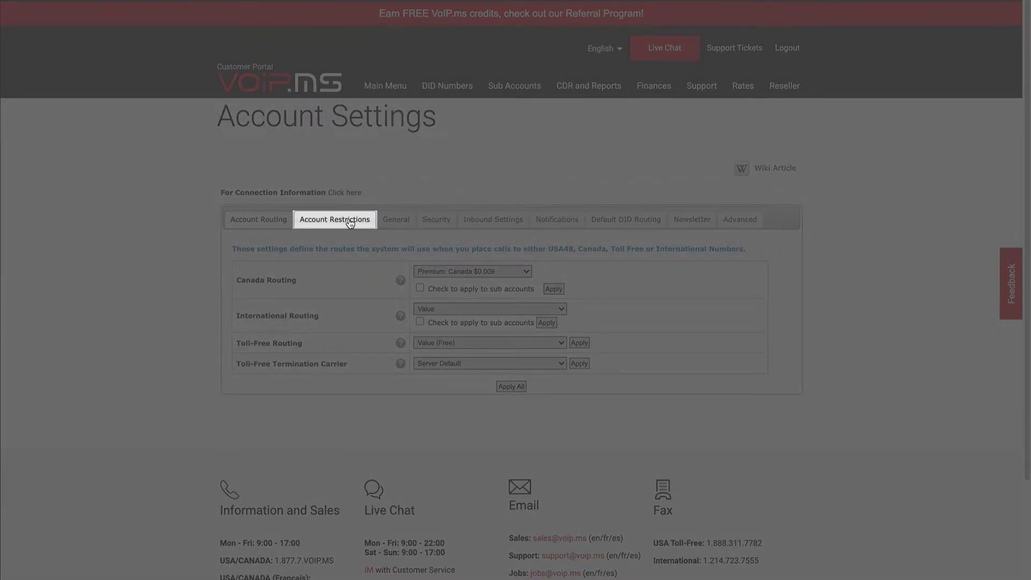
pyautogui.click(350, 223)
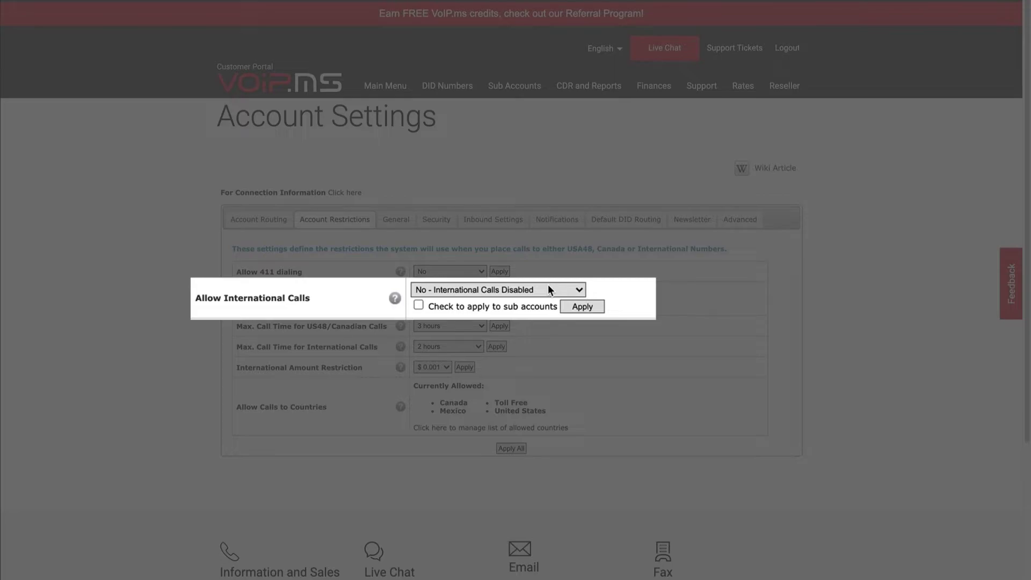
# Set Allow International Calls to 'Yes - International Calls Enabled'.
pyautogui.click(549, 290)
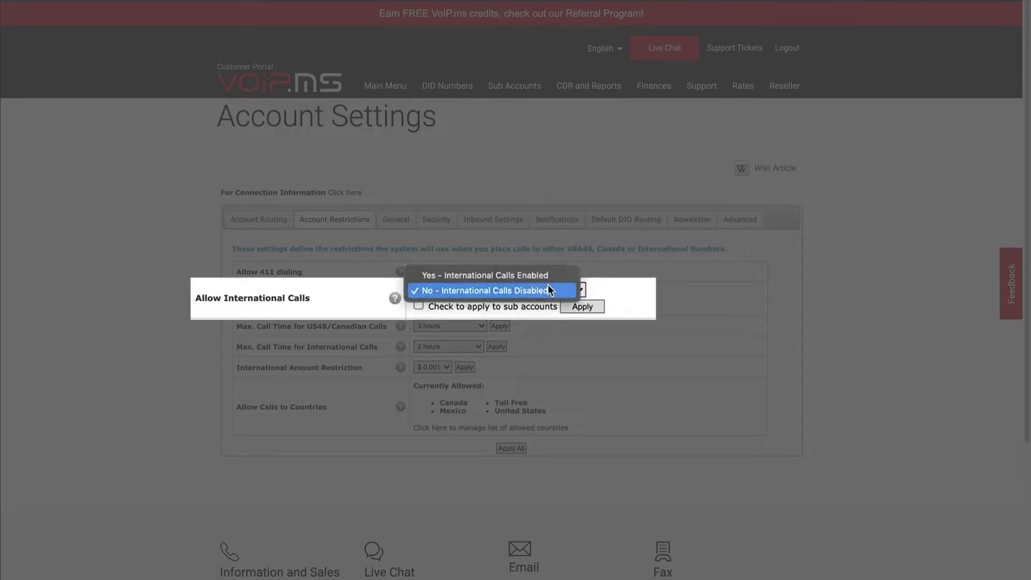
pyautogui.click(545, 276)
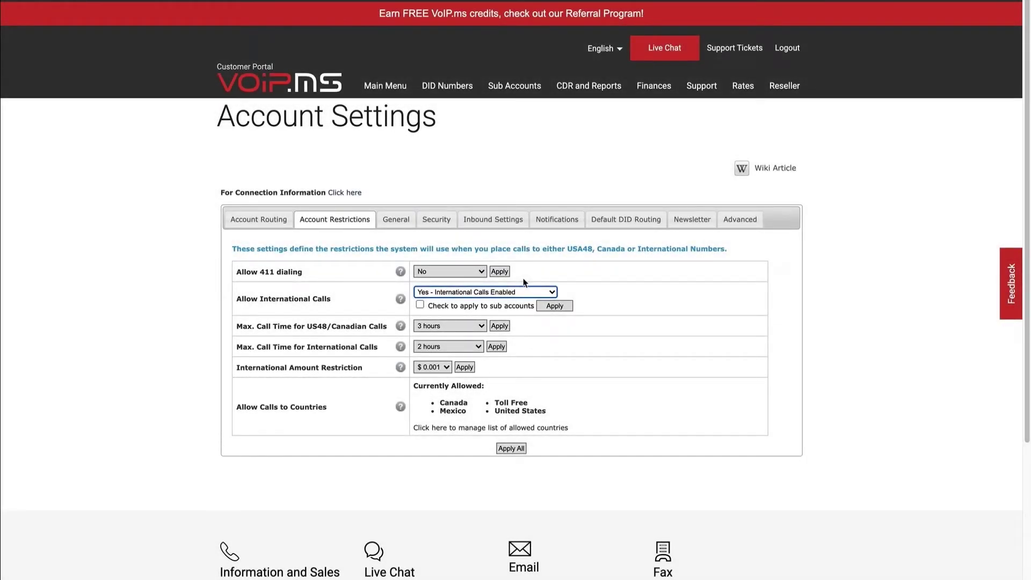
pyautogui.moveTo(744, 86)
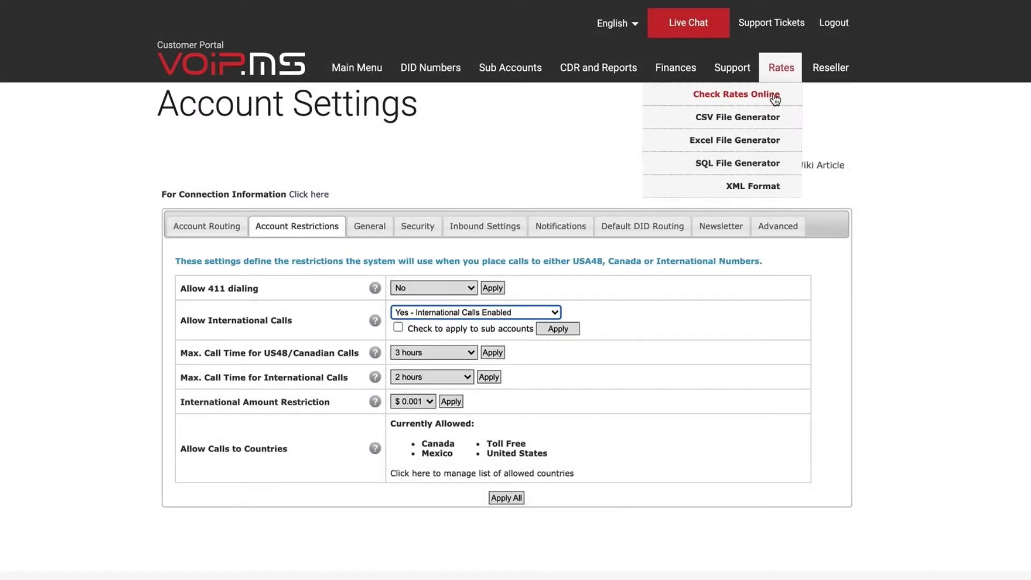
# Open Check Rates Online and its Allow Calls to Countries list.
pyautogui.click(775, 97)
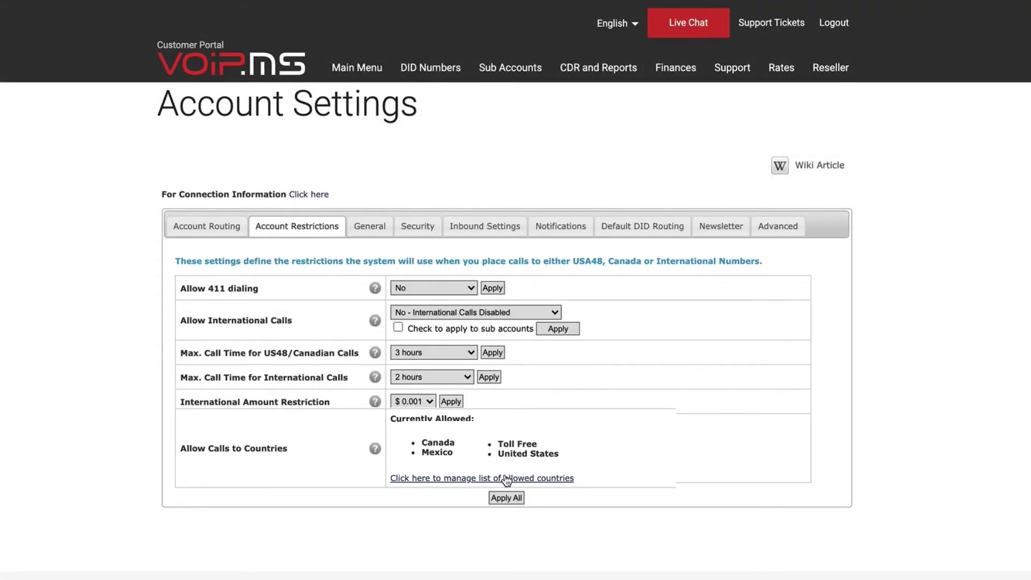
pyautogui.click(512, 481)
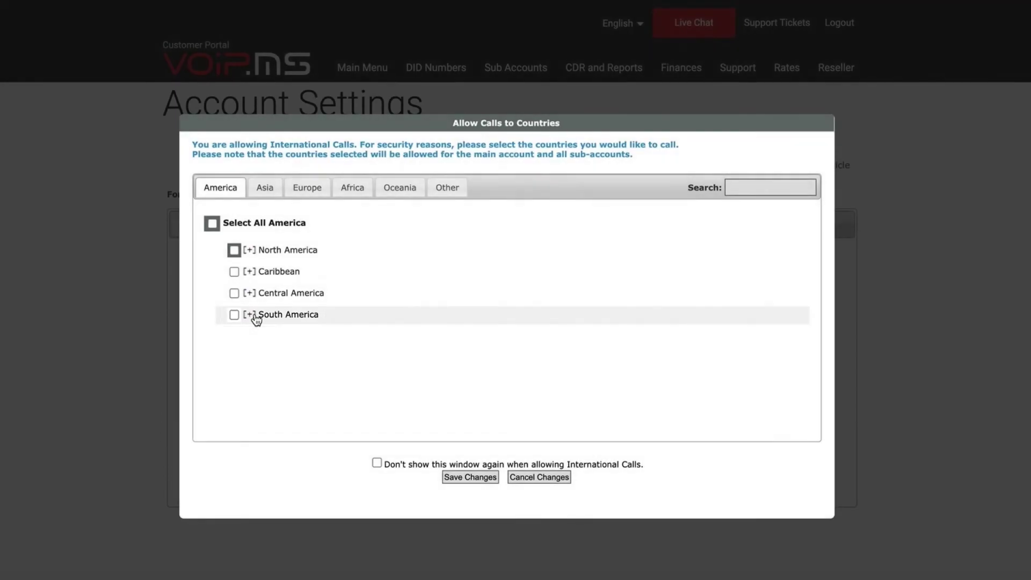
# Tick Argentina under South America and save the allowed countries.
pyautogui.click(259, 317)
pyautogui.click(241, 336)
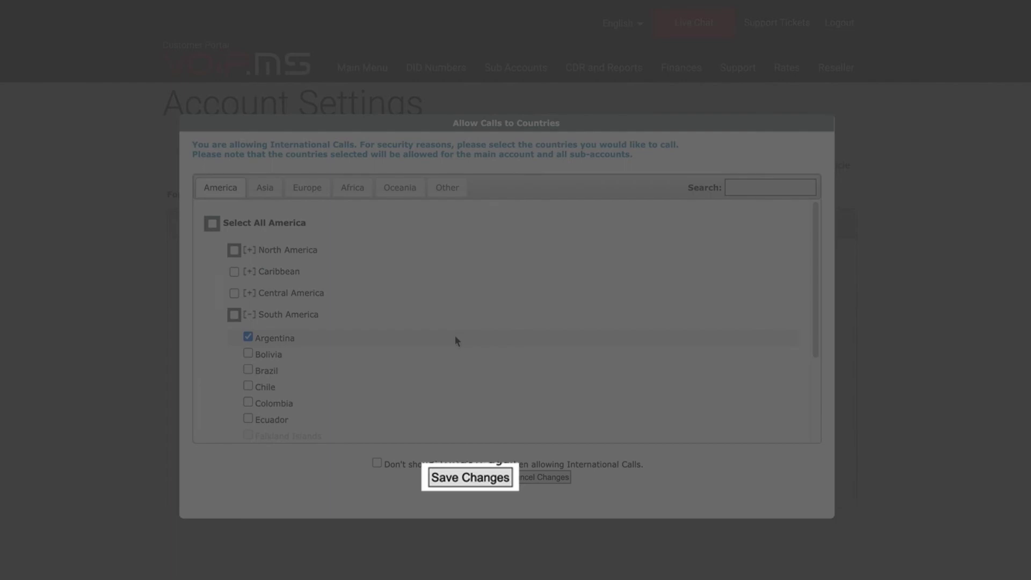
pyautogui.click(482, 476)
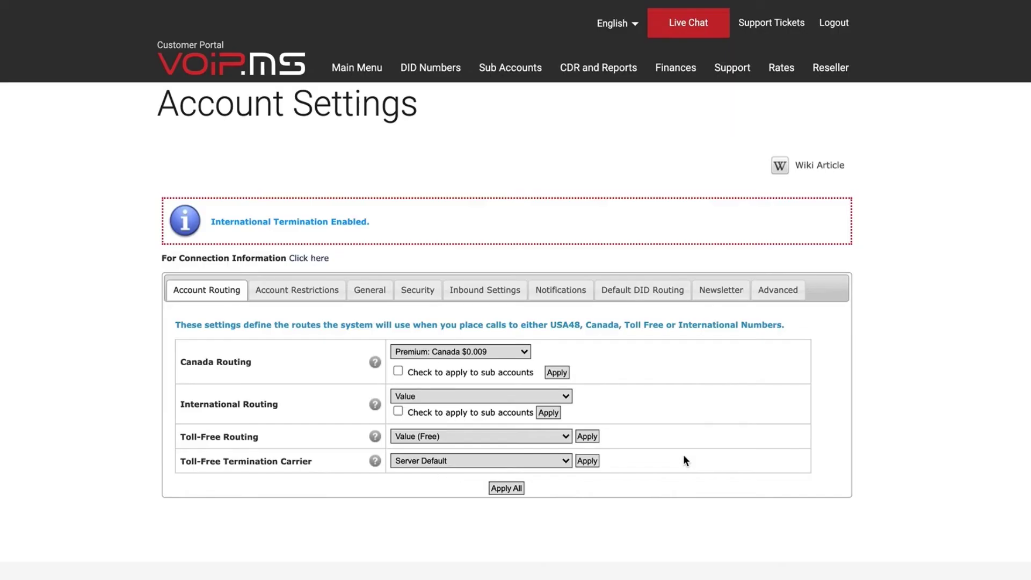